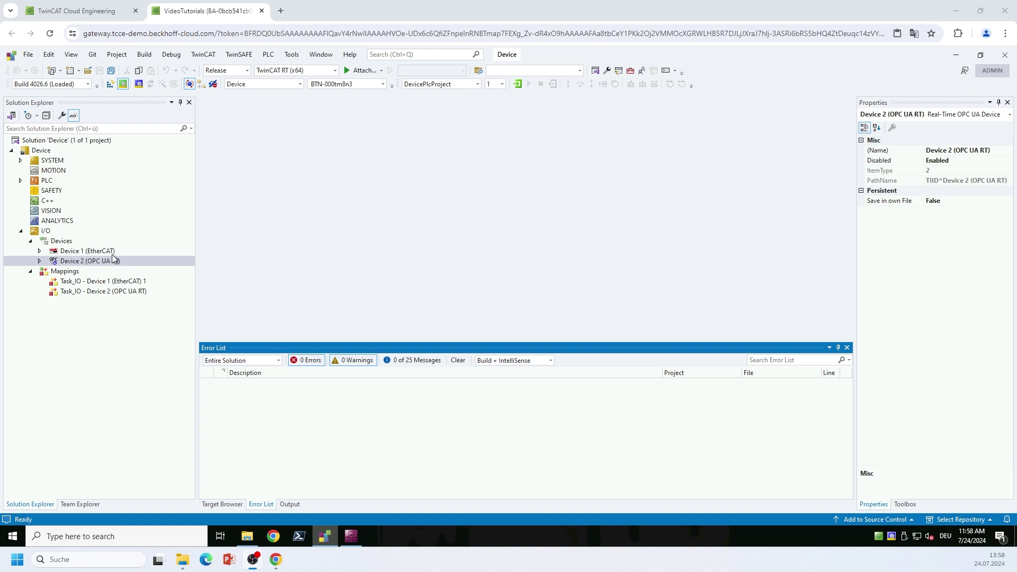
{"action": "right_click", "coordinate": [96, 240]}
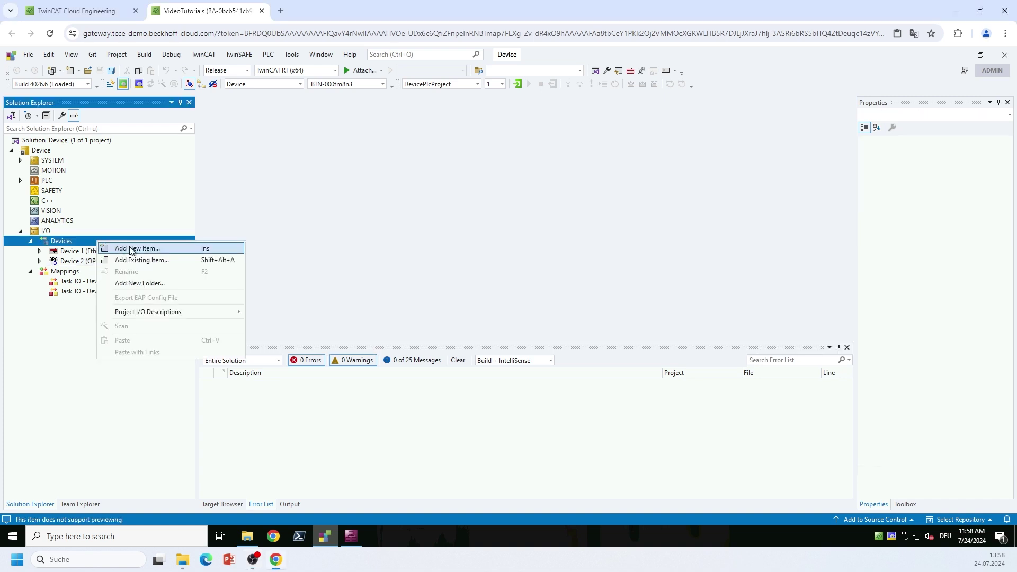
{"action": "left_click", "coordinate": [165, 250]}
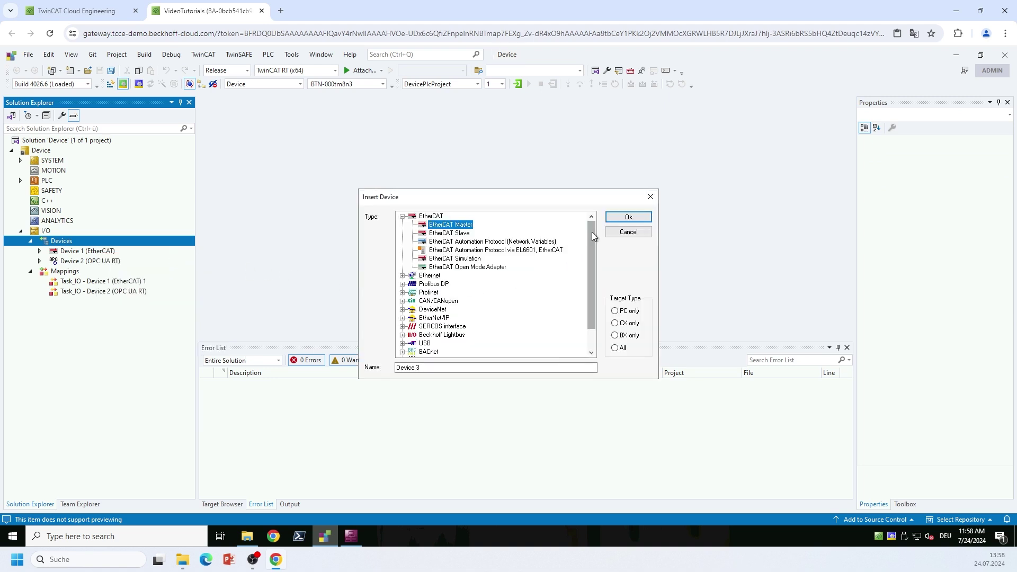
{"action": "left_click_drag", "start_coordinate": [592, 232], "coordinate": [593, 256]}
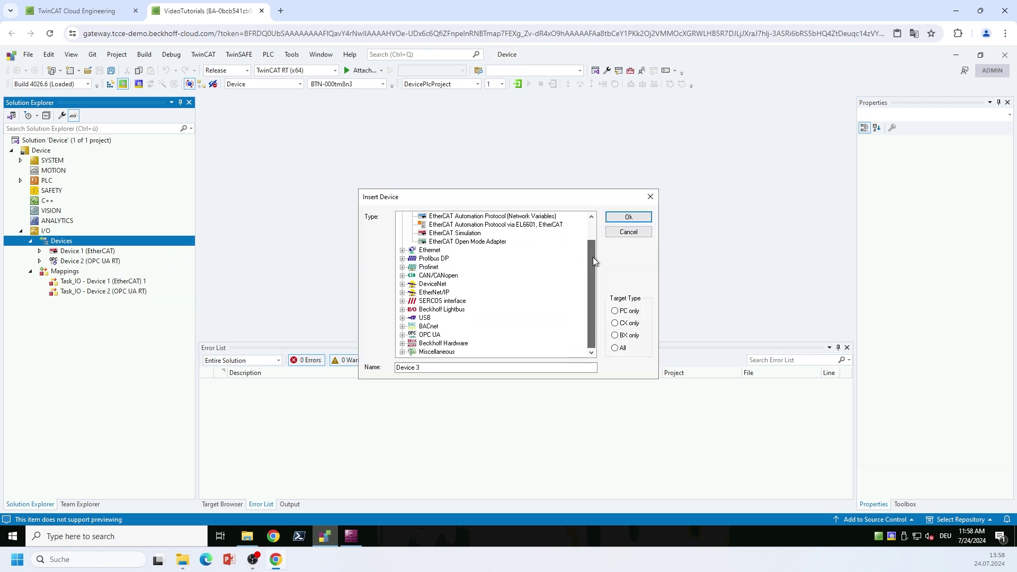
{"action": "left_click", "coordinate": [403, 334]}
{"action": "left_click", "coordinate": [465, 343]}
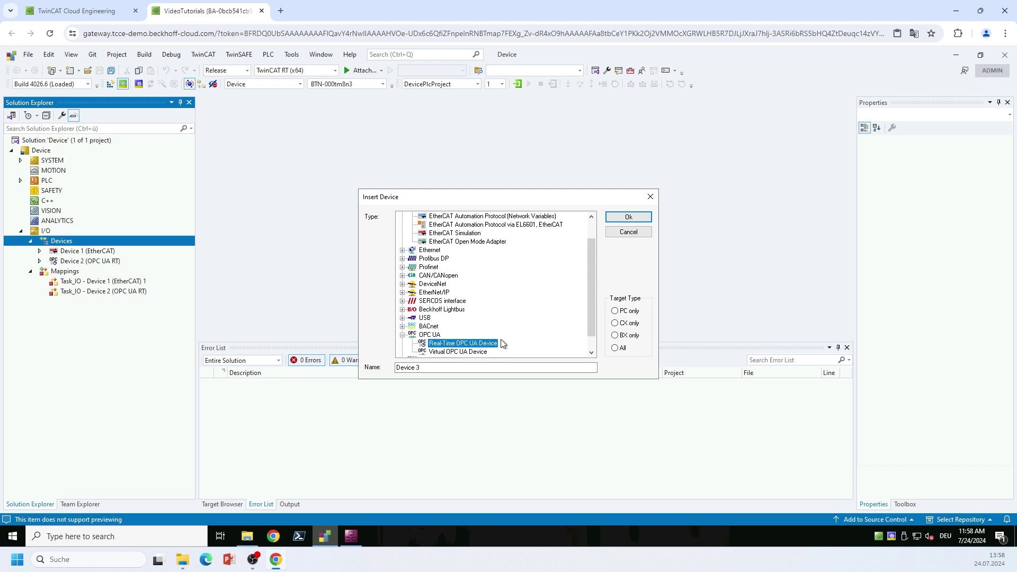
{"action": "left_click", "coordinate": [628, 233]}
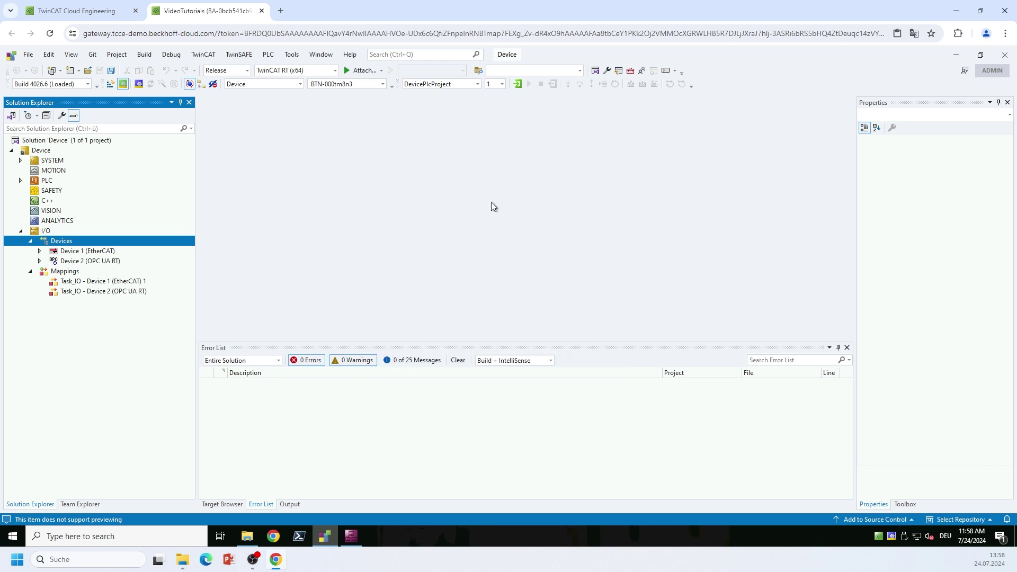
- Review Device 2 (OPC UA RT)'s MQTT transport and broker/TLS settings, closing the dialog unchanged
{"action": "left_click", "coordinate": [124, 260]}
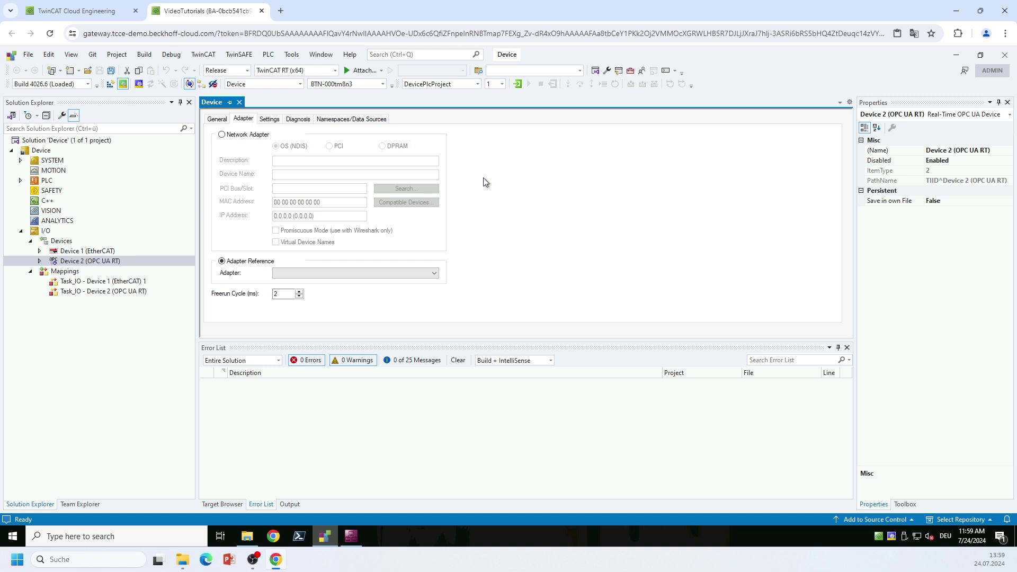
{"action": "left_click", "coordinate": [267, 120]}
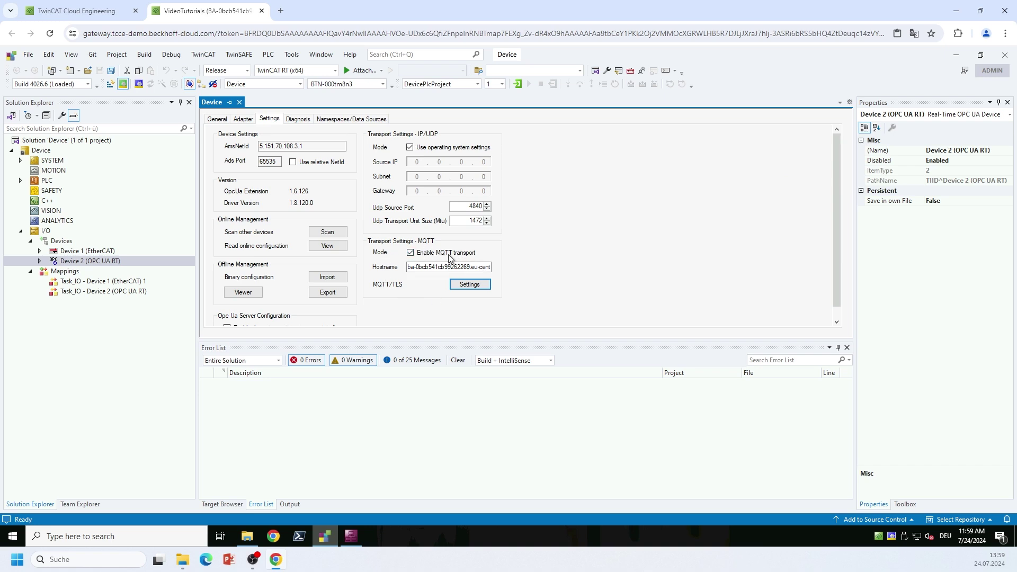
{"action": "left_click", "coordinate": [471, 287]}
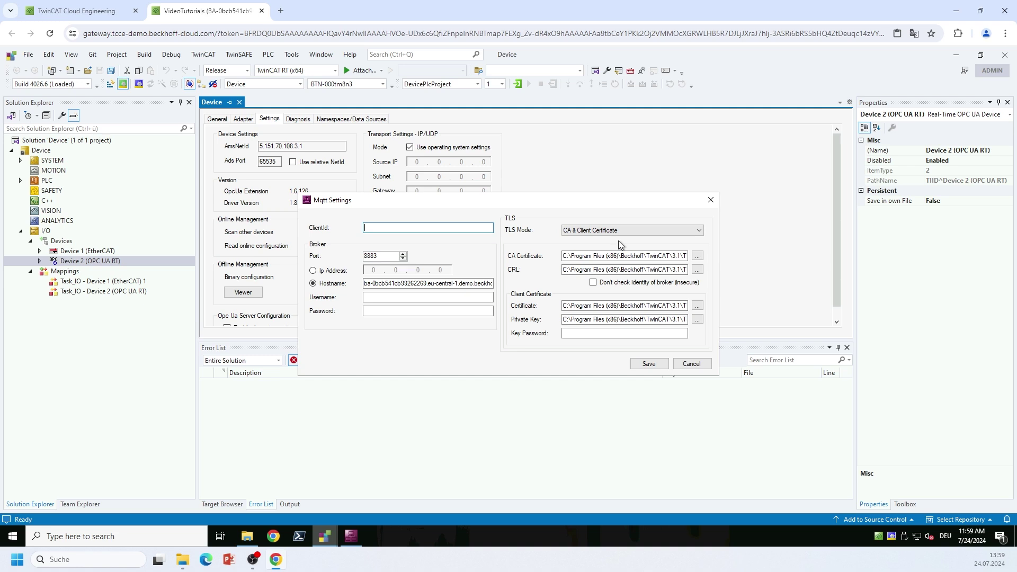
{"action": "left_click", "coordinate": [692, 364]}
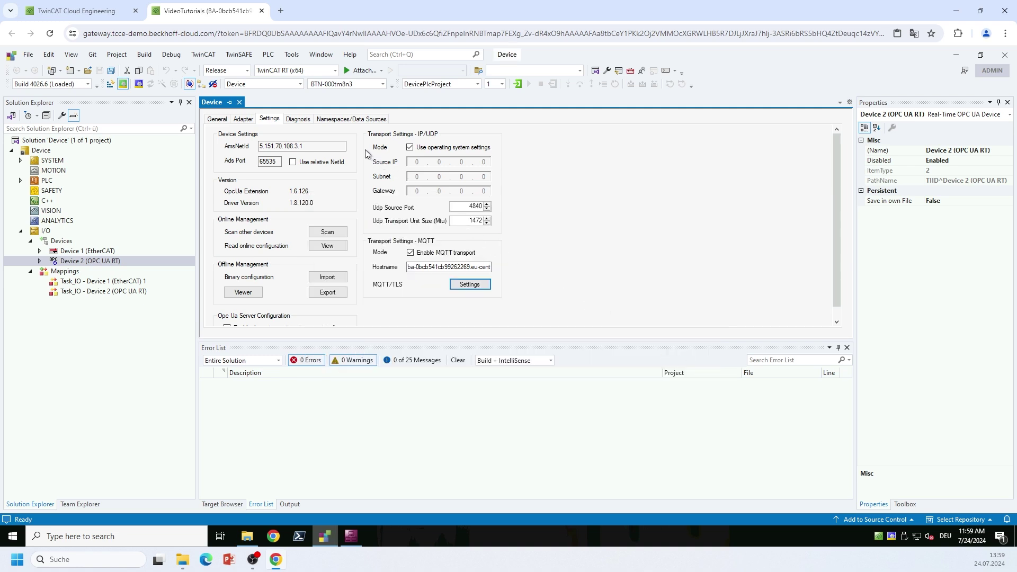
- Show Device 2's Adapter page and expand the device to reveal Image, State, Inputs and Outputs
{"action": "left_click", "coordinate": [241, 122]}
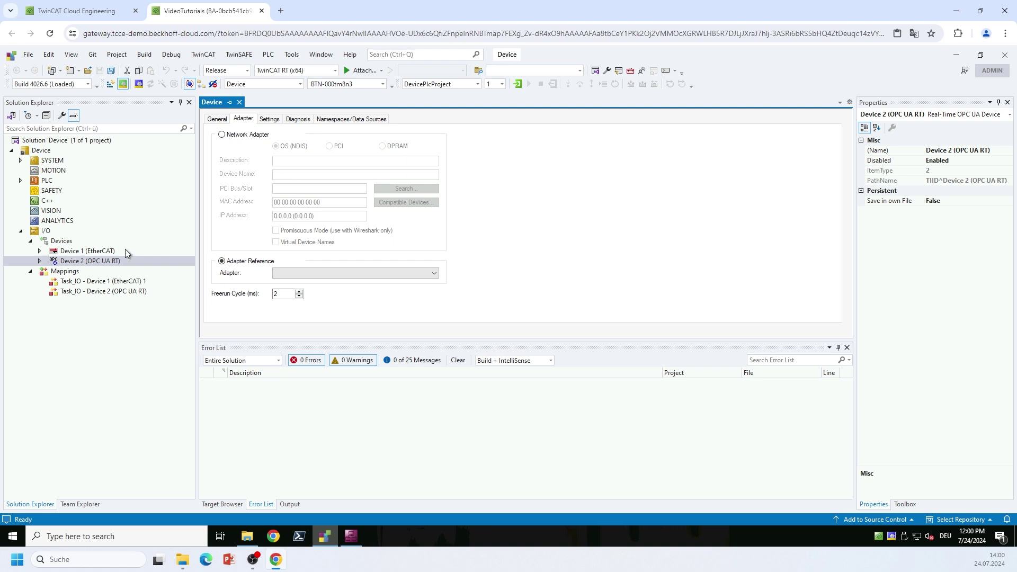
{"action": "double_click", "coordinate": [117, 262]}
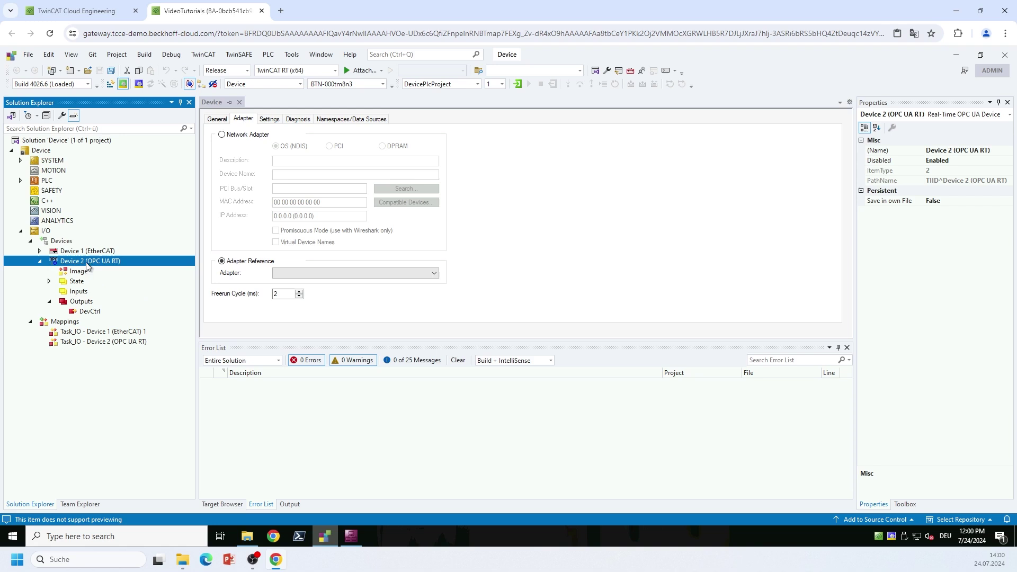
- Add an OPC UA Publisher [Module] under Device 2 and select the new Publisher1
{"action": "right_click", "coordinate": [136, 262]}
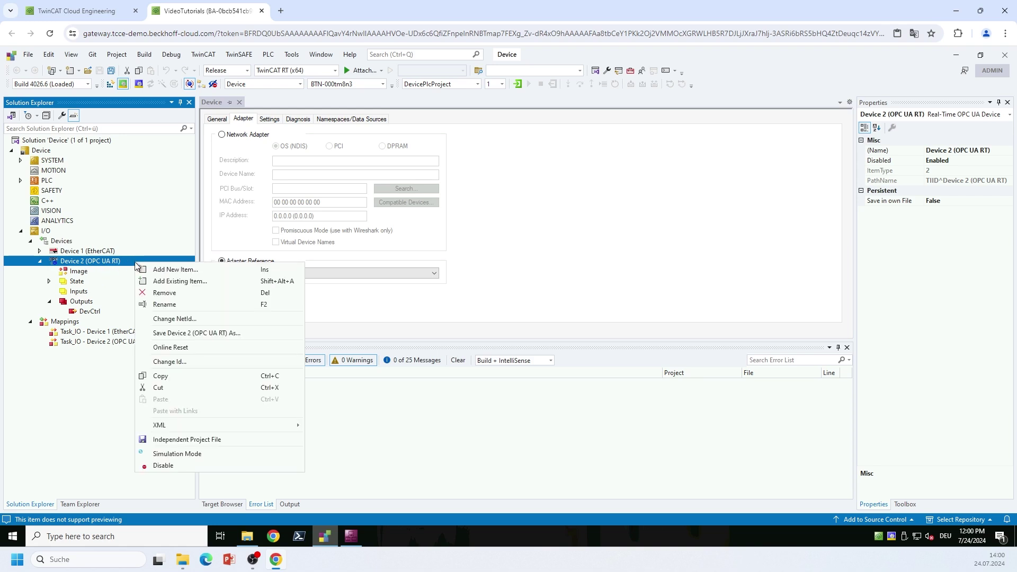
{"action": "left_click", "coordinate": [199, 269]}
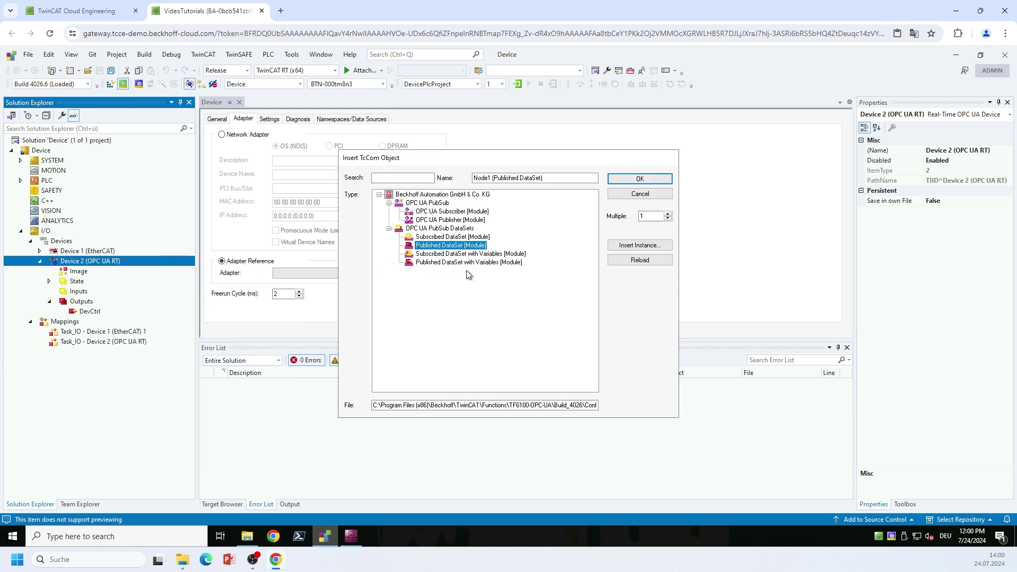
{"action": "left_click", "coordinate": [447, 219]}
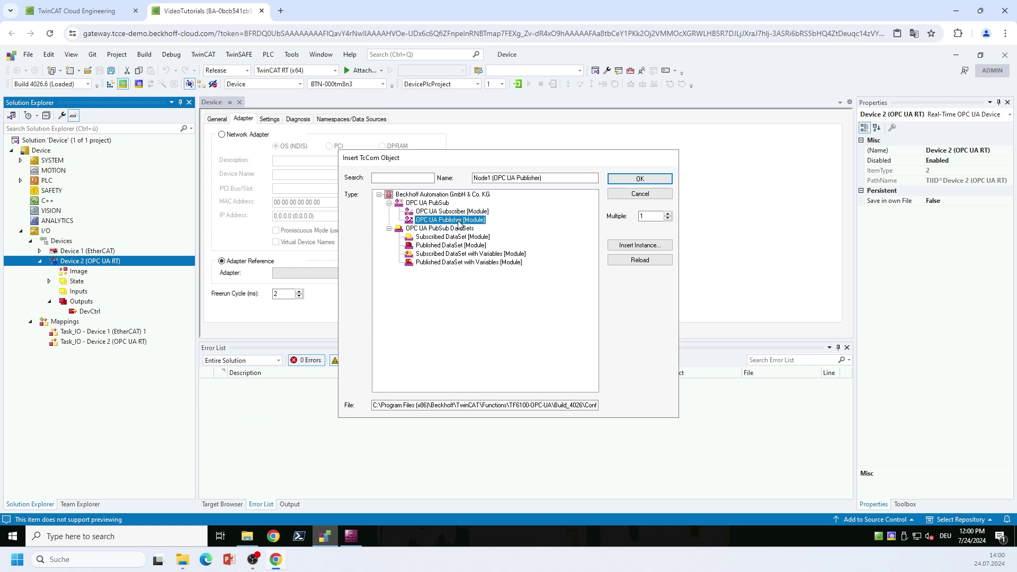
{"action": "left_click", "coordinate": [639, 183]}
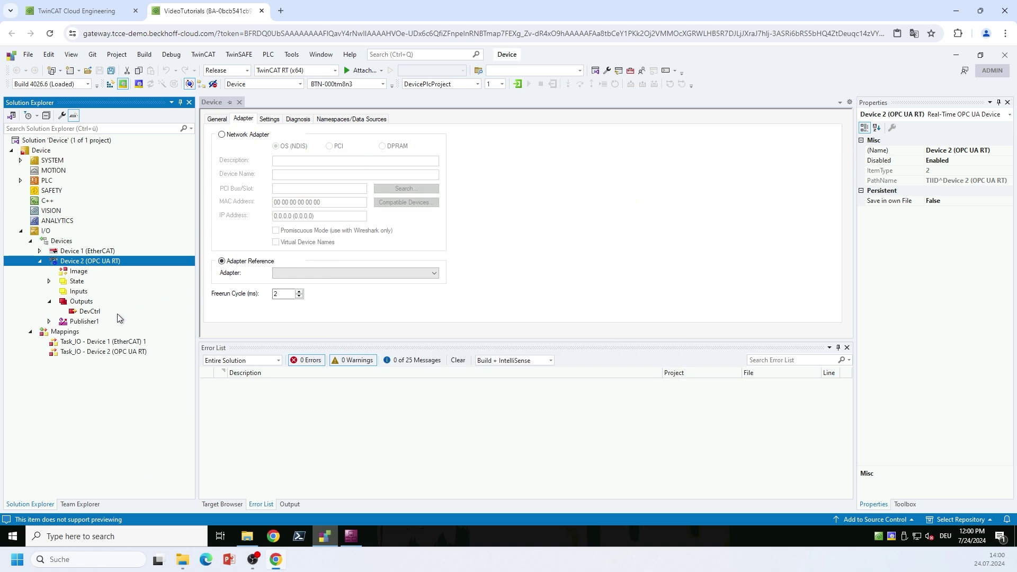
{"action": "left_click", "coordinate": [84, 321]}
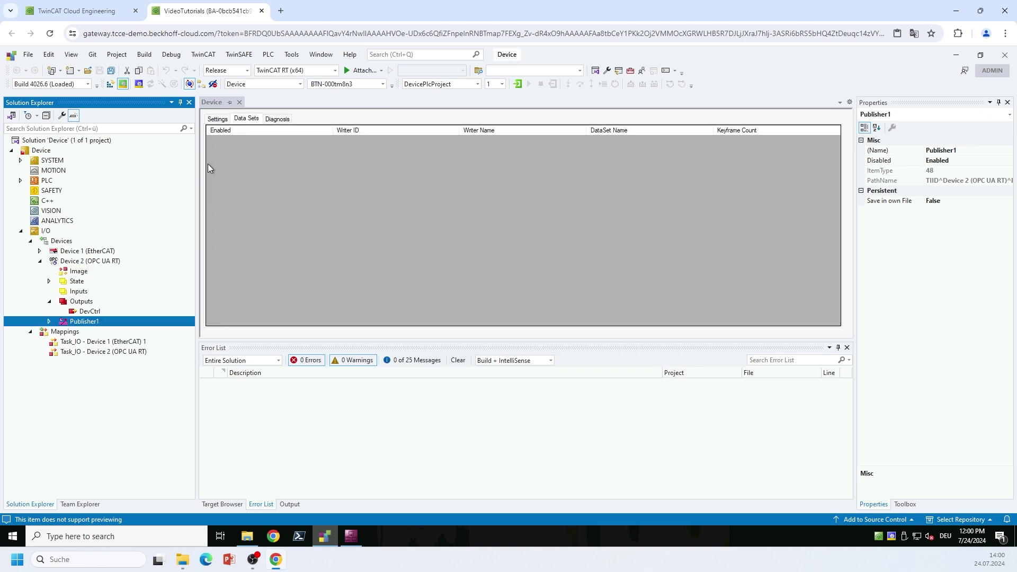
- Set Publisher1's transport to MQTT/JSON on its Settings tab
{"action": "left_click", "coordinate": [218, 121]}
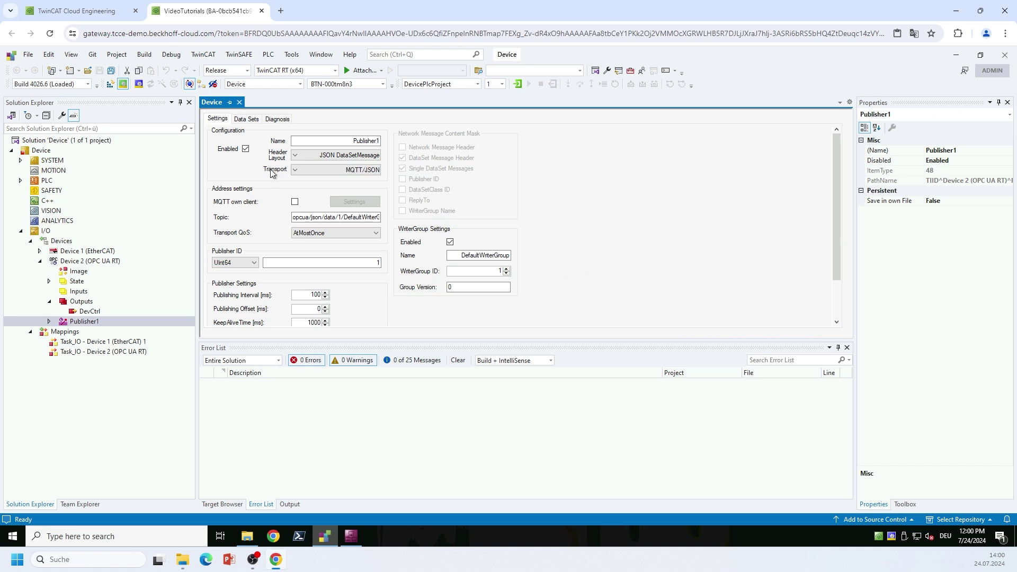
{"action": "left_click", "coordinate": [339, 169]}
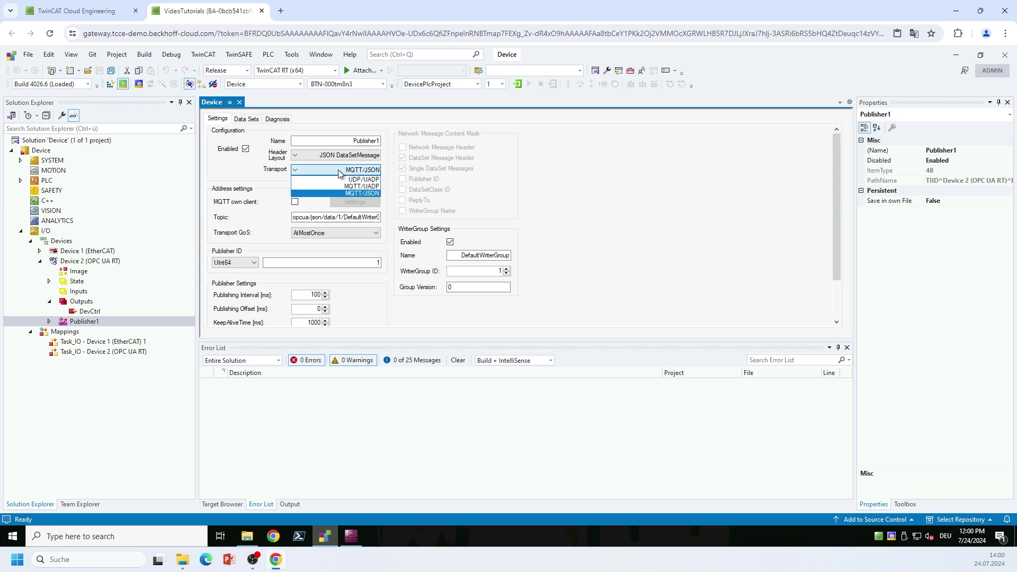
{"action": "left_click", "coordinate": [364, 193]}
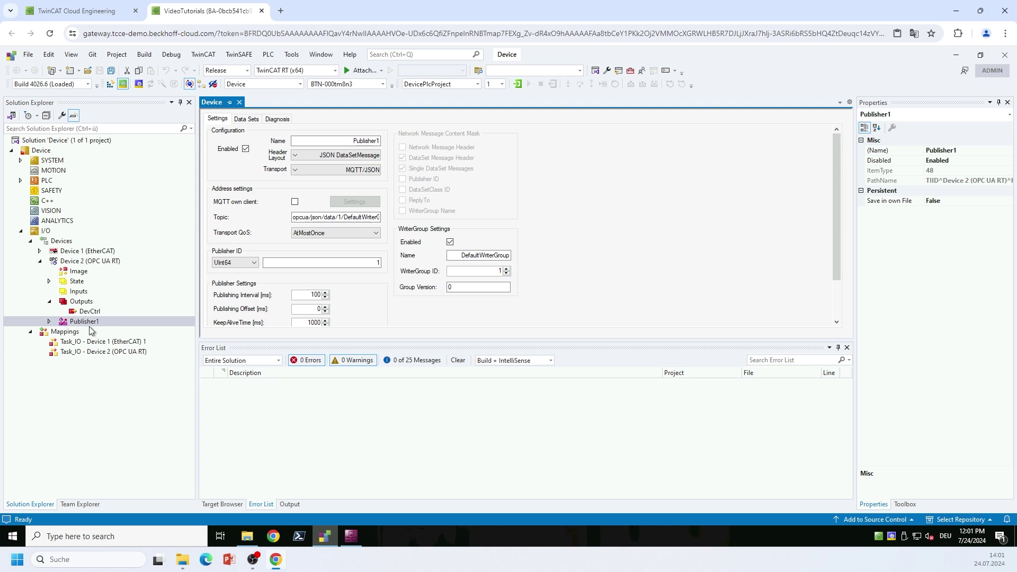
- Insert a Published DataSet module, DsPub1, under Publisher1
{"action": "left_click", "coordinate": [50, 322]}
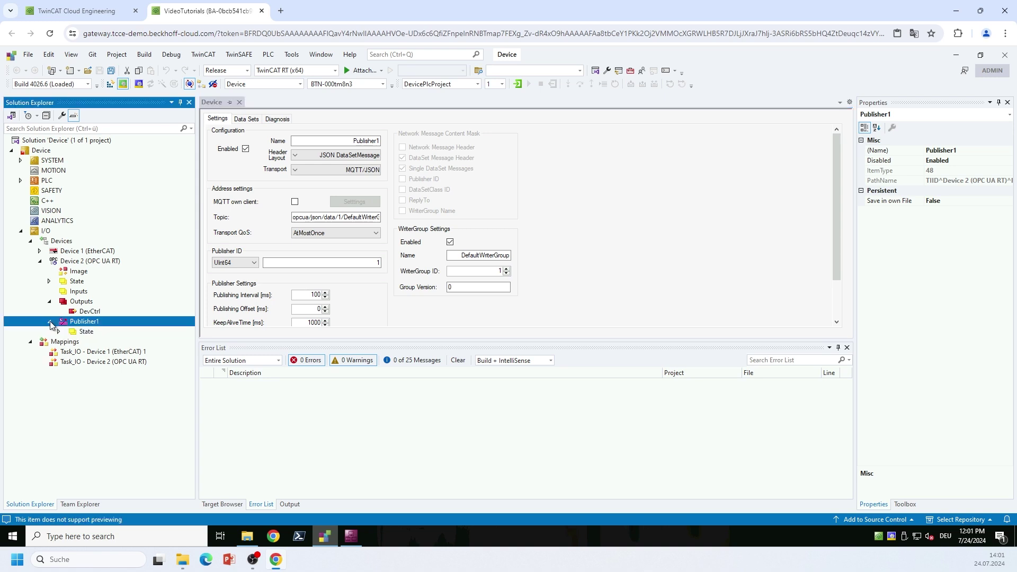
{"action": "right_click", "coordinate": [113, 321]}
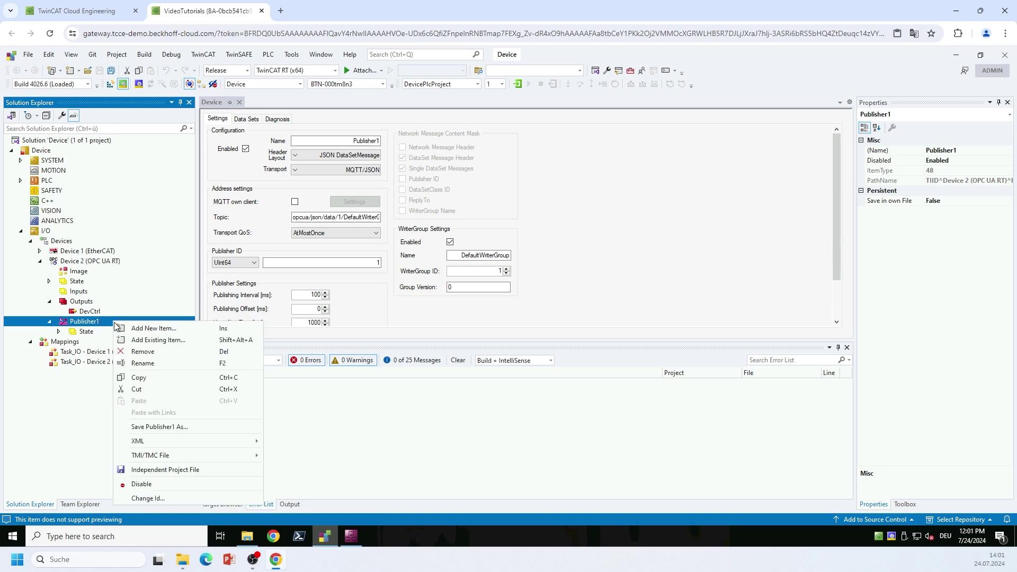
{"action": "left_click", "coordinate": [182, 329]}
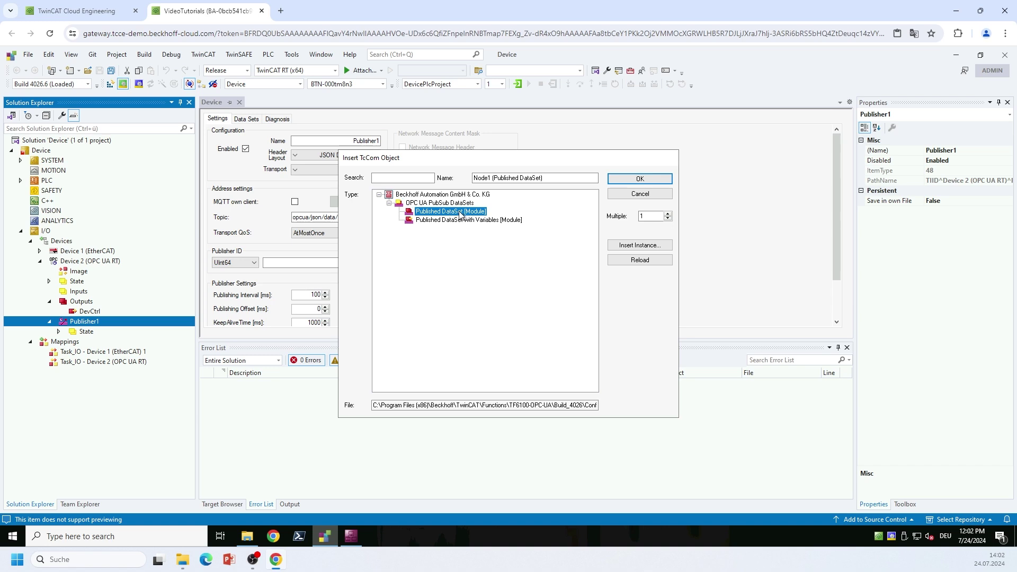
{"action": "left_click", "coordinate": [640, 179]}
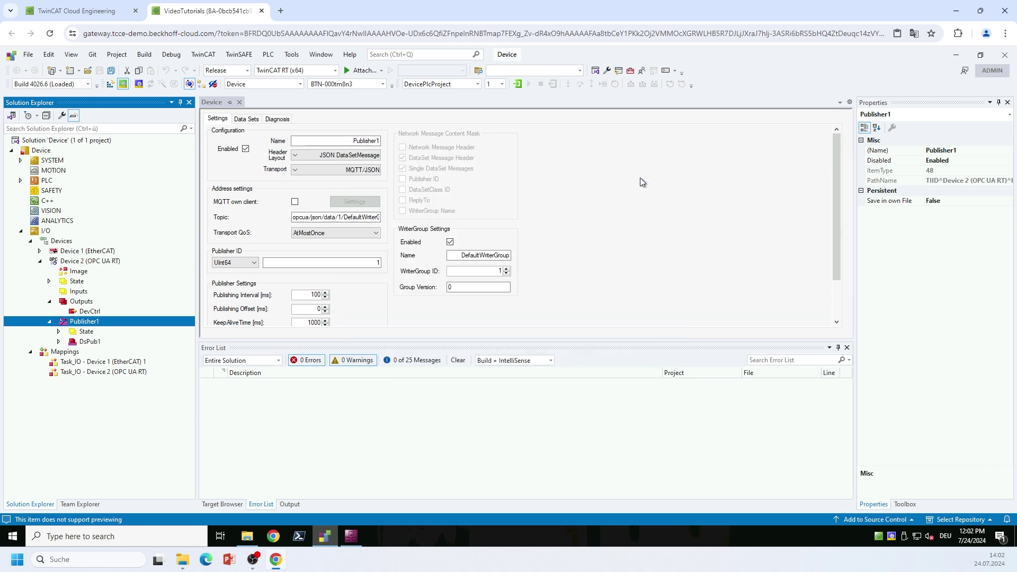
- Open DsPub1's DataSet Fields tab, showing its empty field list
{"action": "left_click", "coordinate": [100, 344]}
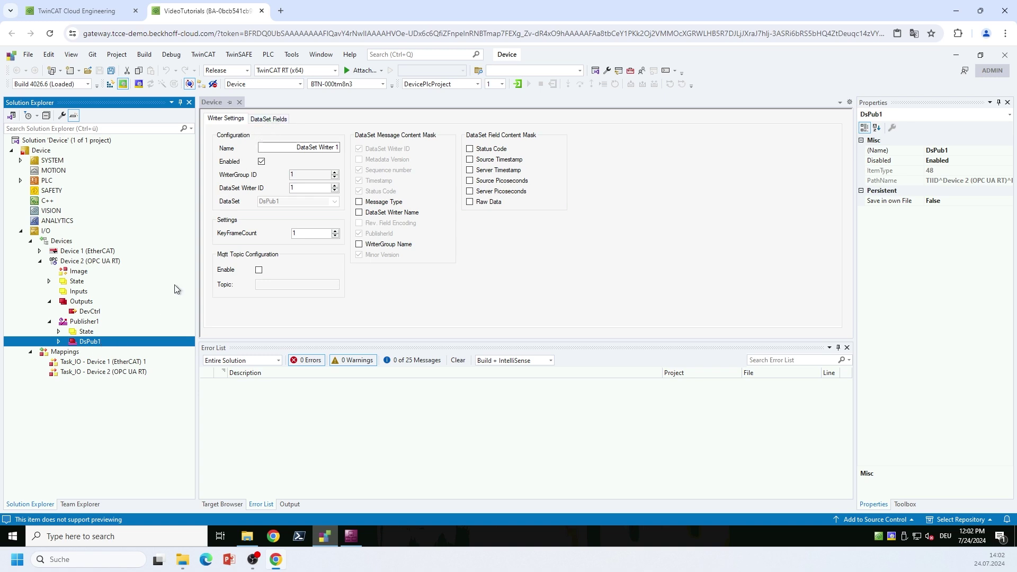
{"action": "left_click", "coordinate": [271, 119]}
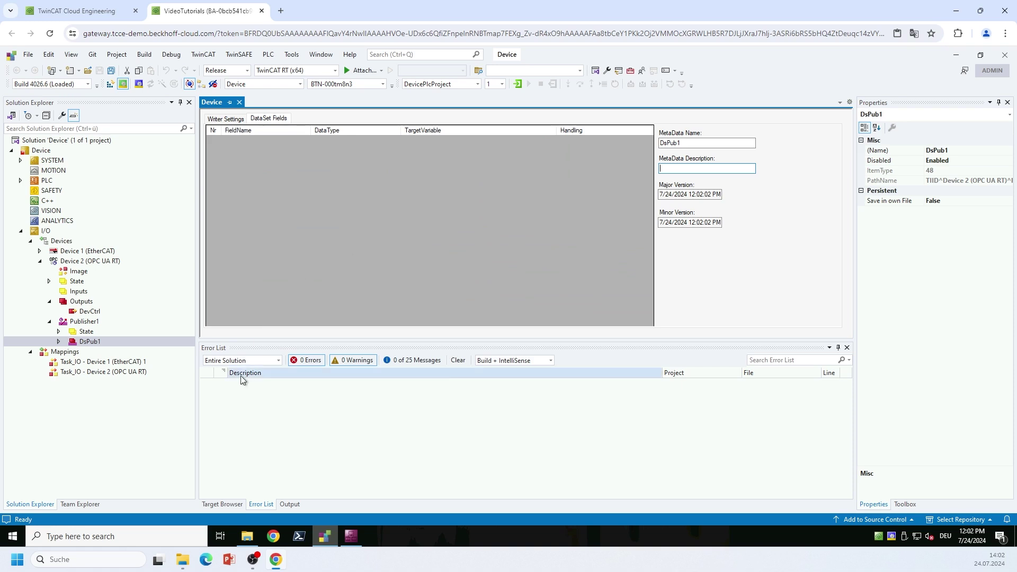
- In the Target Browser, list ADS port 27905 variables and expand Term 3 (EL3318) and TC Channel 1
{"action": "left_click", "coordinate": [222, 504]}
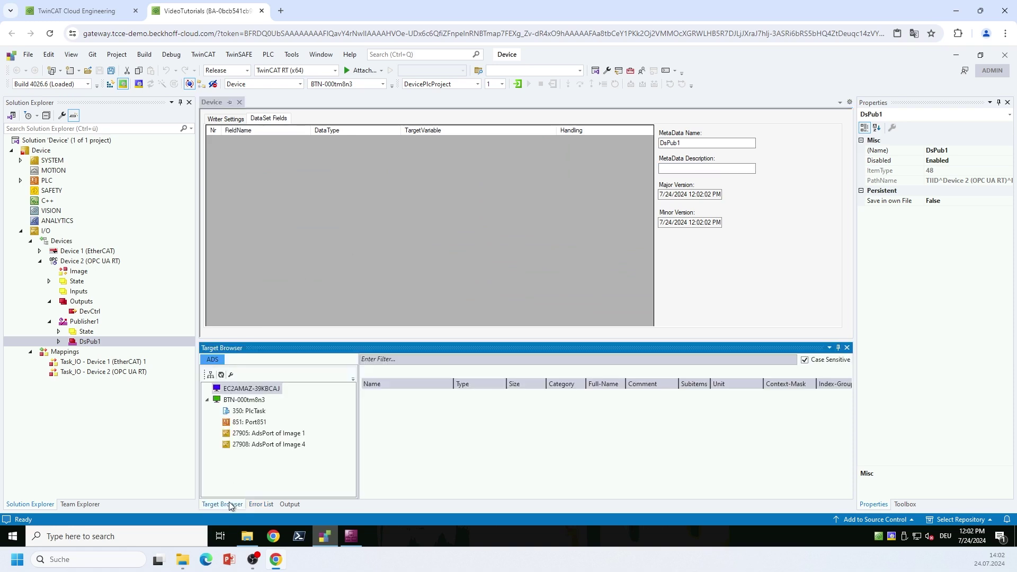
{"action": "left_click", "coordinate": [260, 401]}
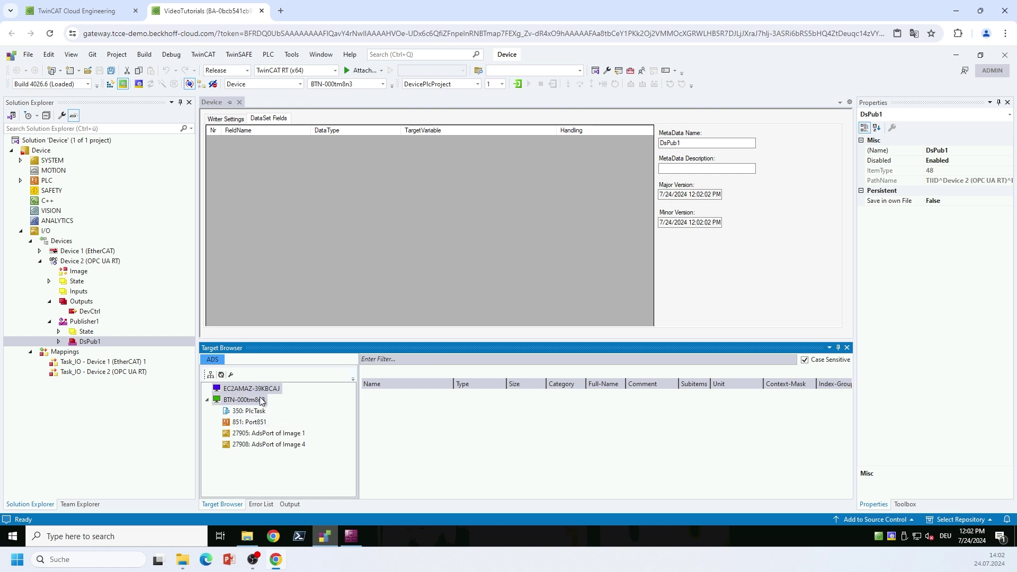
{"action": "left_click", "coordinate": [272, 435]}
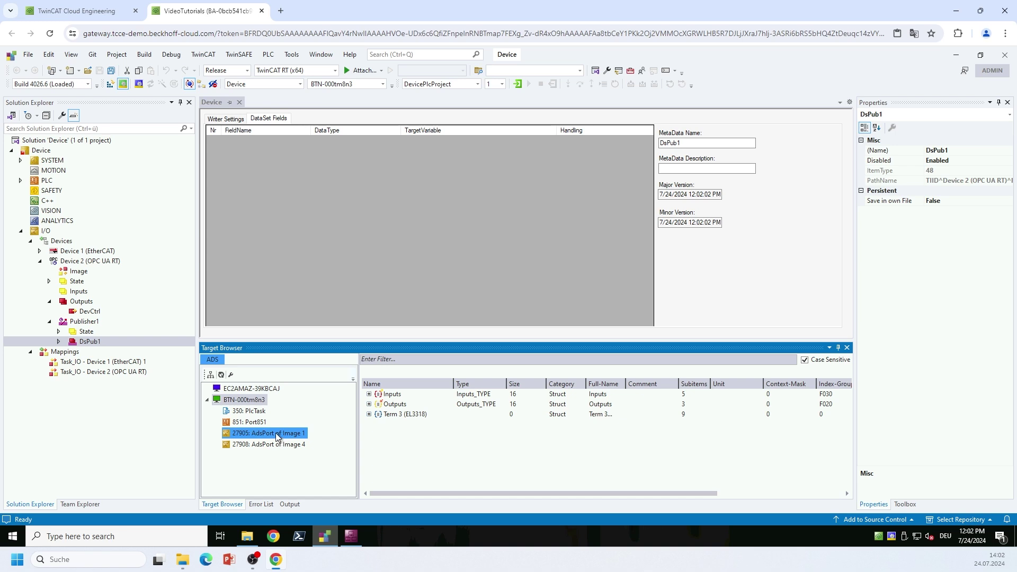
{"action": "left_click", "coordinate": [40, 251]}
{"action": "left_click", "coordinate": [84, 263]}
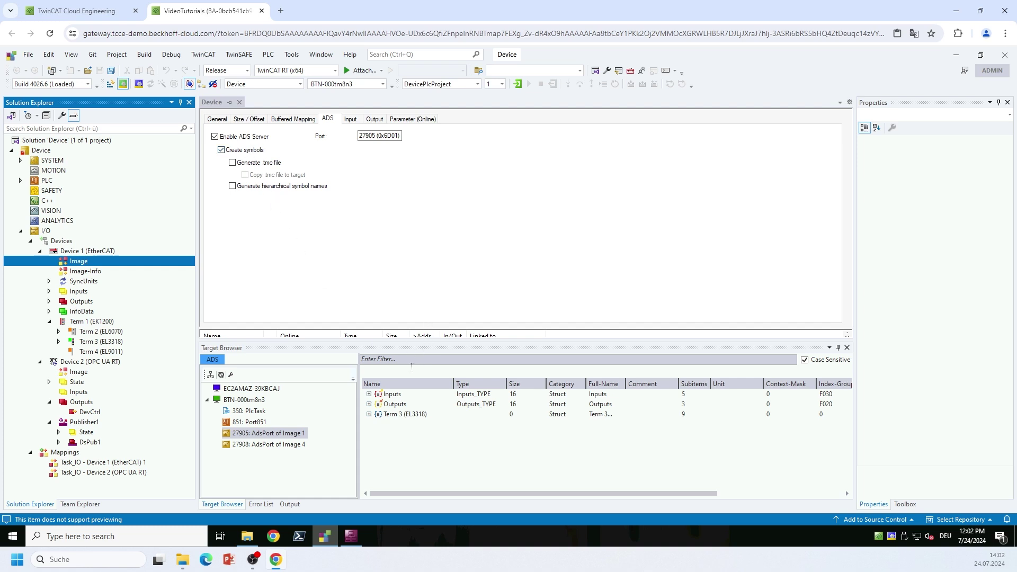
{"action": "left_click", "coordinate": [369, 414]}
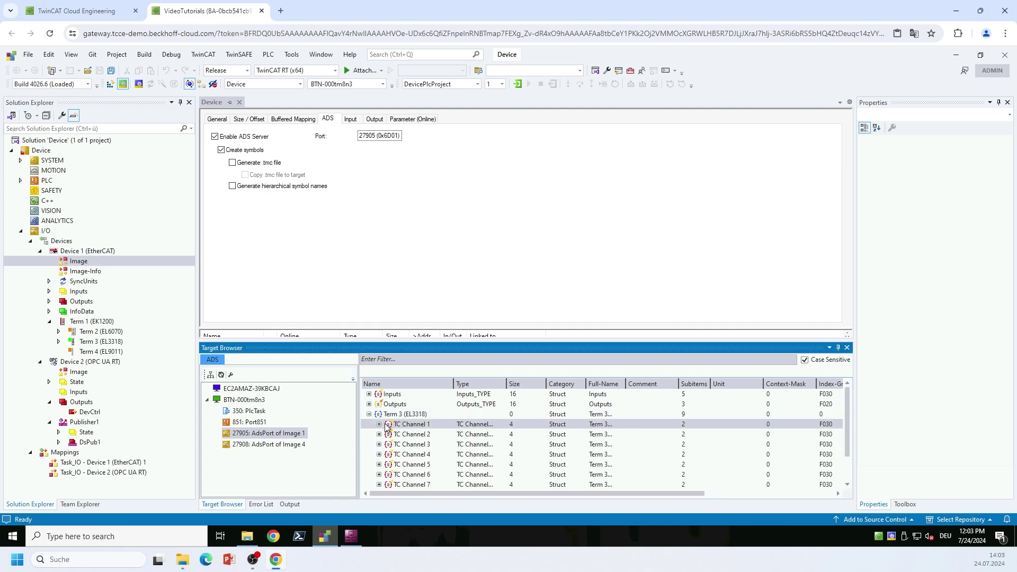
{"action": "left_click", "coordinate": [379, 424]}
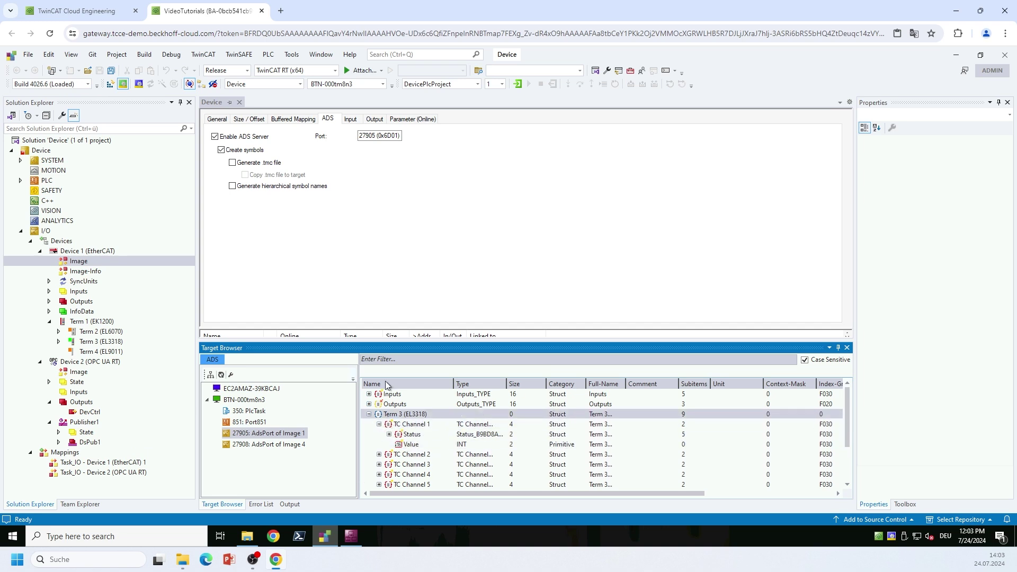
- Drag the Term 3 (EL3318) group into DsPub1, adding TC Channels 1–8 and both WcState fields
{"action": "left_click", "coordinate": [98, 444]}
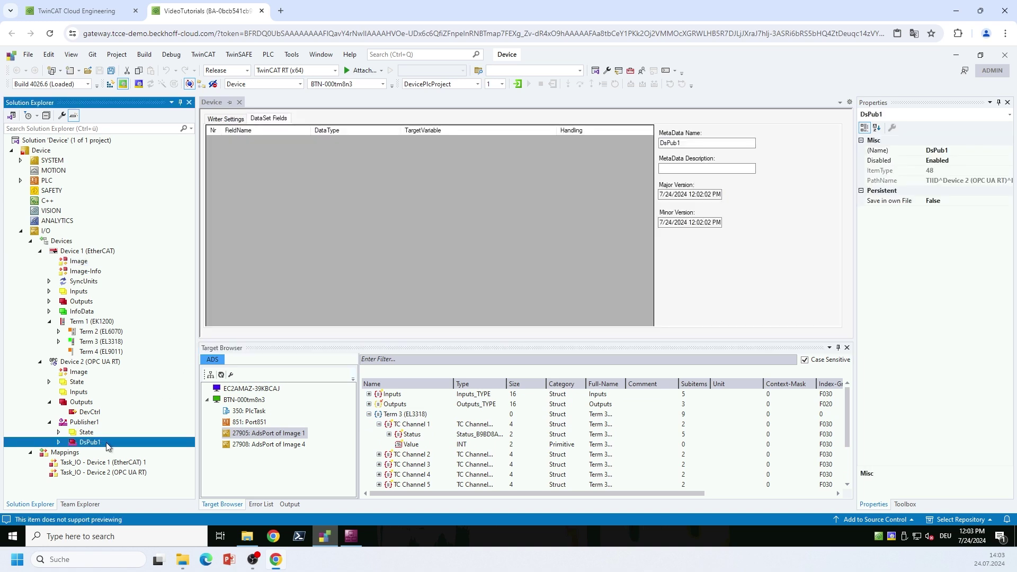
{"action": "left_click", "coordinate": [433, 413]}
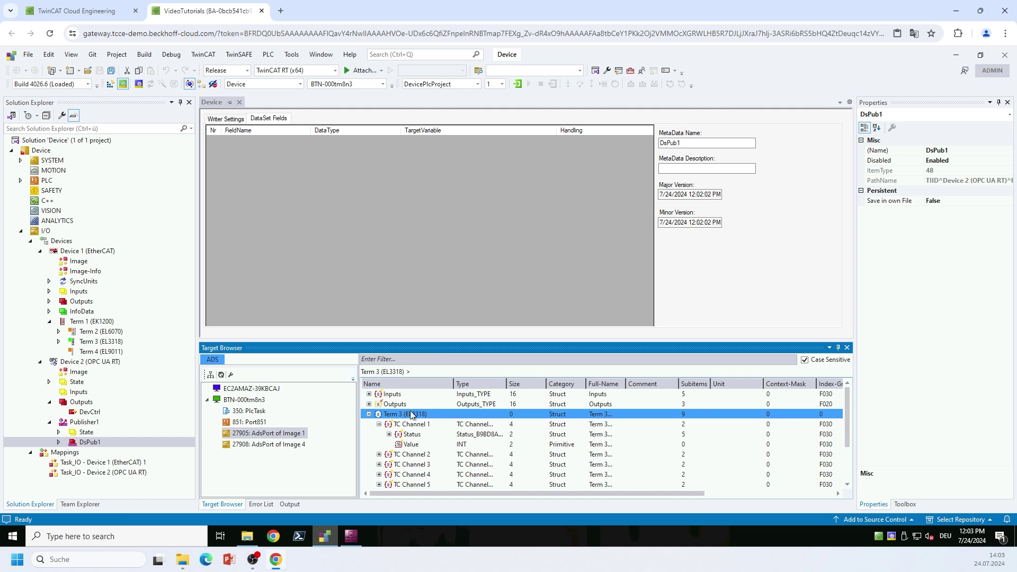
{"action": "left_click_drag", "start_coordinate": [431, 412], "coordinate": [358, 191]}
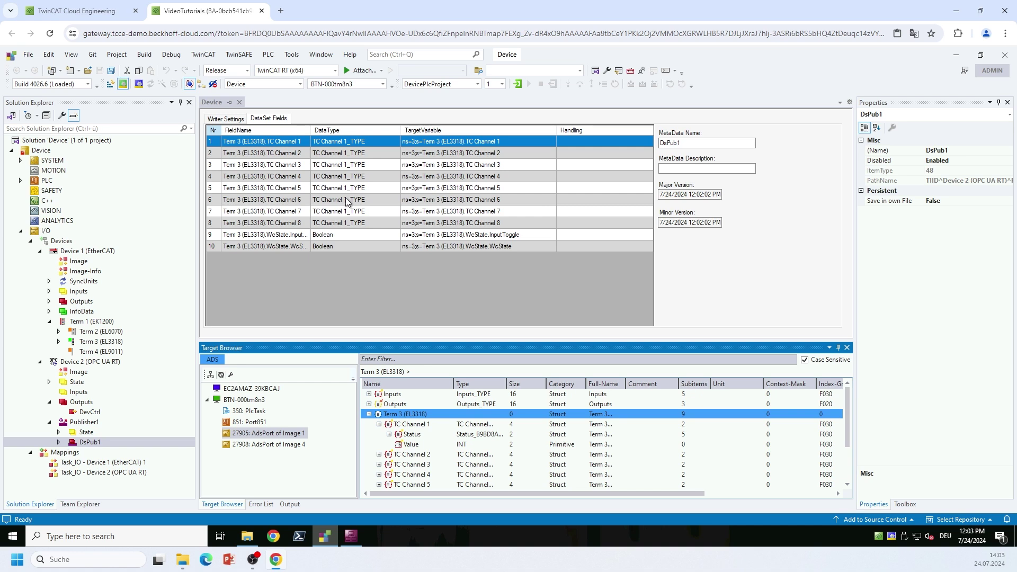
- Activate the configuration on the target and restart TwinCAT in Run mode
{"action": "left_click", "coordinate": [110, 84]}
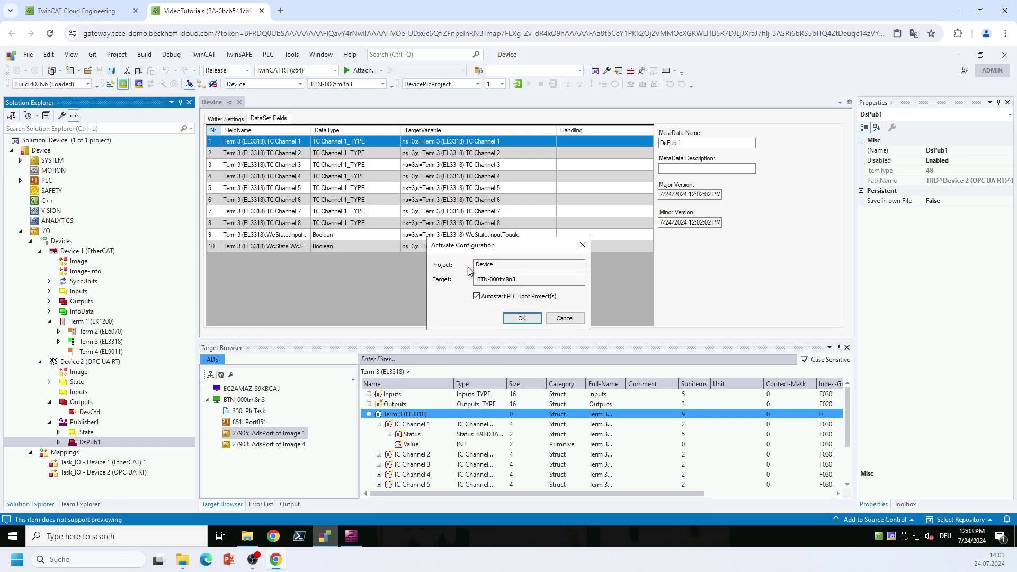
{"action": "left_click", "coordinate": [522, 317]}
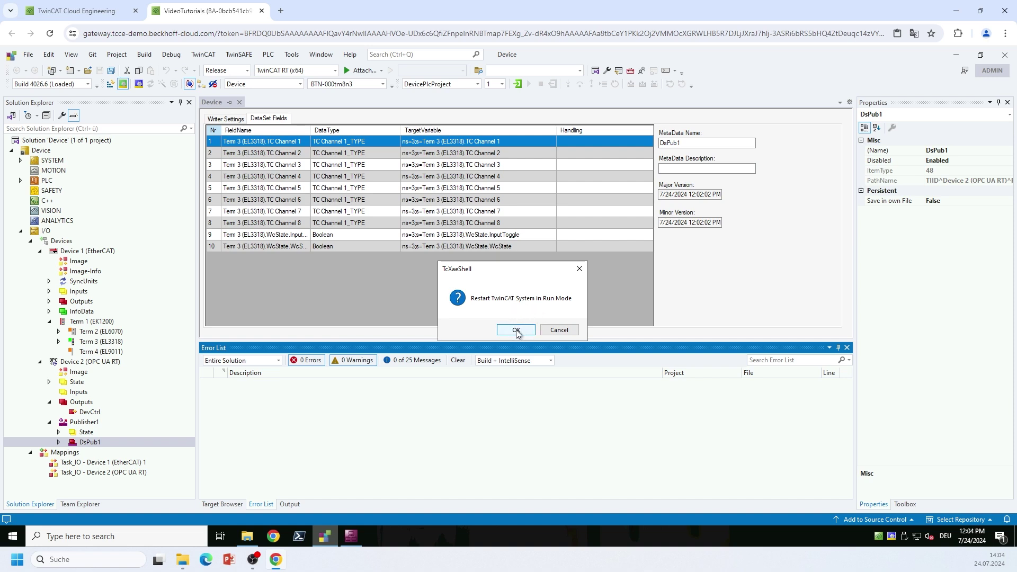
{"action": "left_click", "coordinate": [516, 331]}
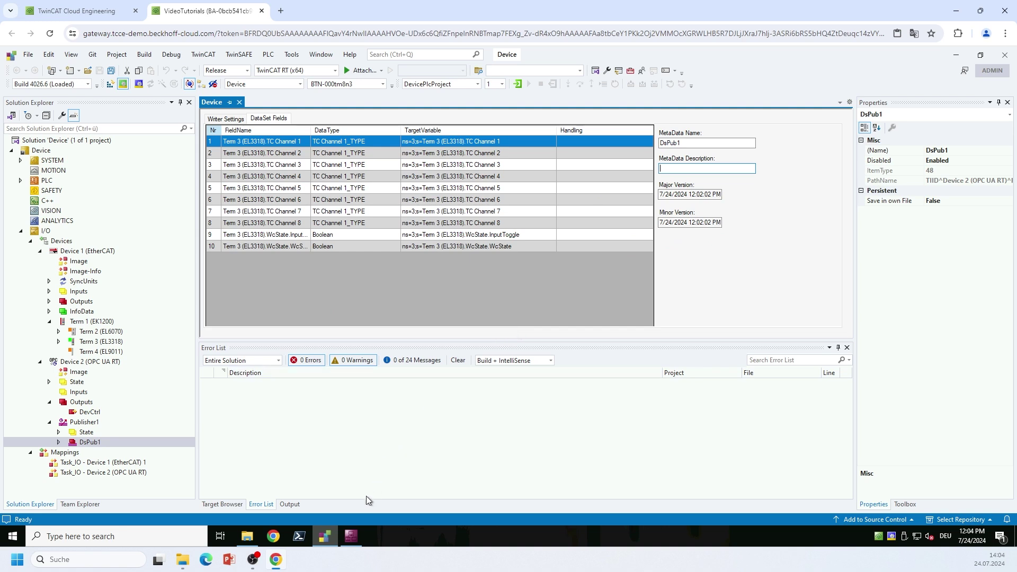
- In MQTT Browser, expand the topic tree and select opcua/json/data/1/DefaultWriterGroup
{"action": "mouse_move", "coordinate": [354, 540]}
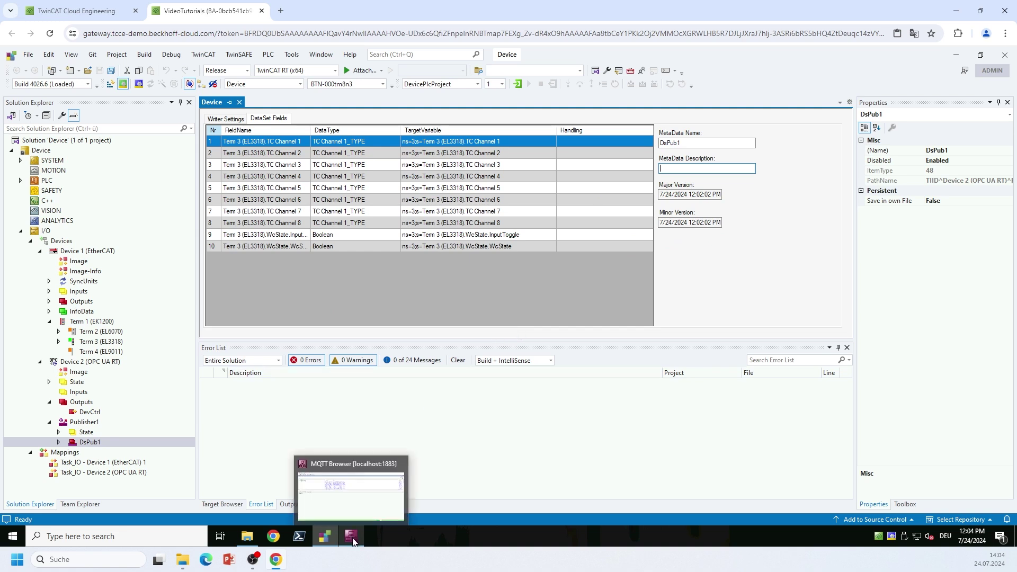
{"action": "left_click", "coordinate": [352, 537]}
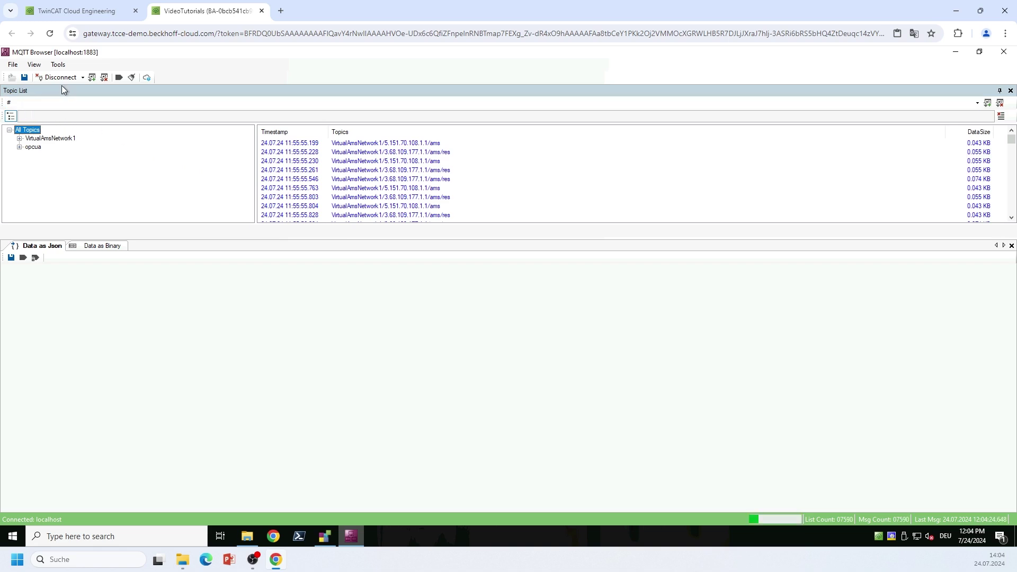
{"action": "left_click", "coordinate": [20, 147]}
{"action": "left_click", "coordinate": [30, 157]}
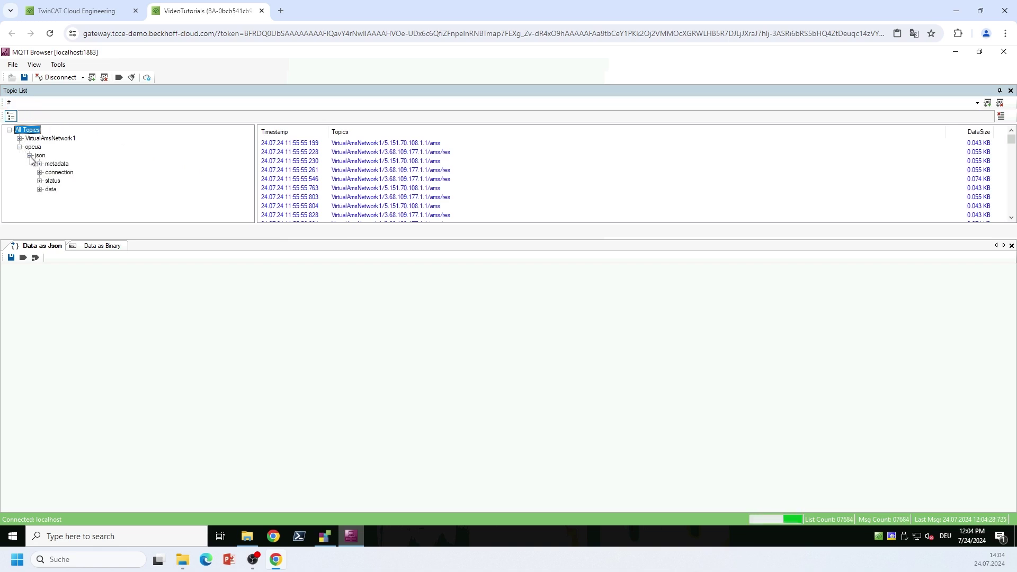
{"action": "left_click", "coordinate": [40, 189]}
{"action": "left_click", "coordinate": [49, 197]}
{"action": "left_click", "coordinate": [85, 207]}
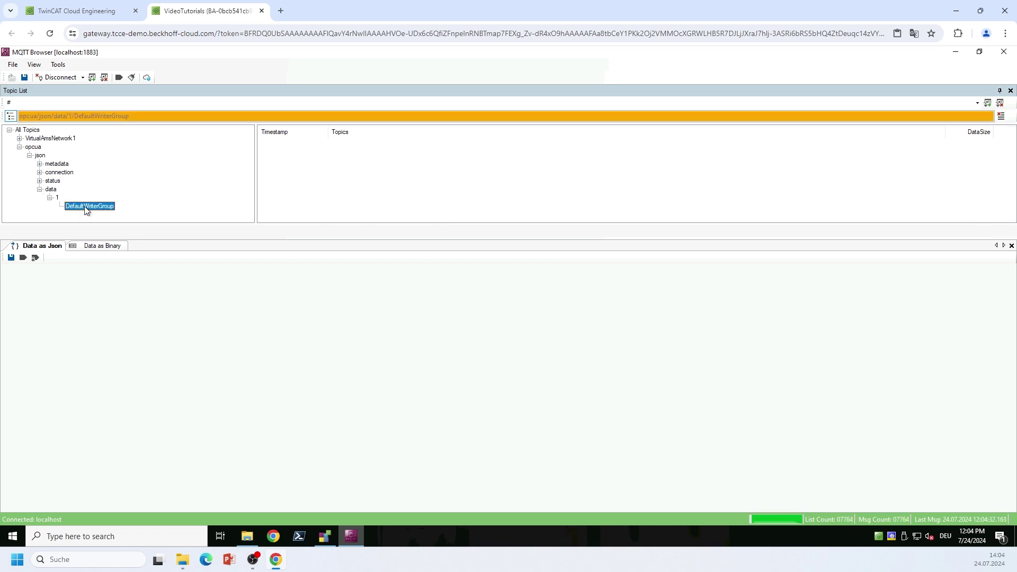
- Display one DefaultWriterGroup message as JSON and highlight the Term 3 (EL3318) TC Channel 1 value 266
{"action": "left_click", "coordinate": [331, 154]}
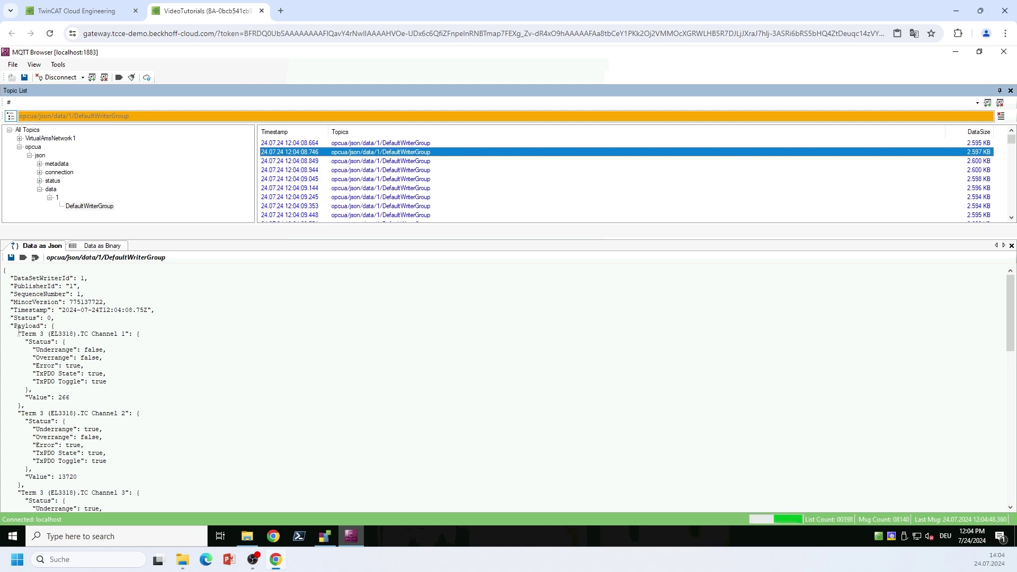
{"action": "left_click_drag", "start_coordinate": [16, 333], "coordinate": [85, 402]}
{"action": "left_click", "coordinate": [148, 399]}
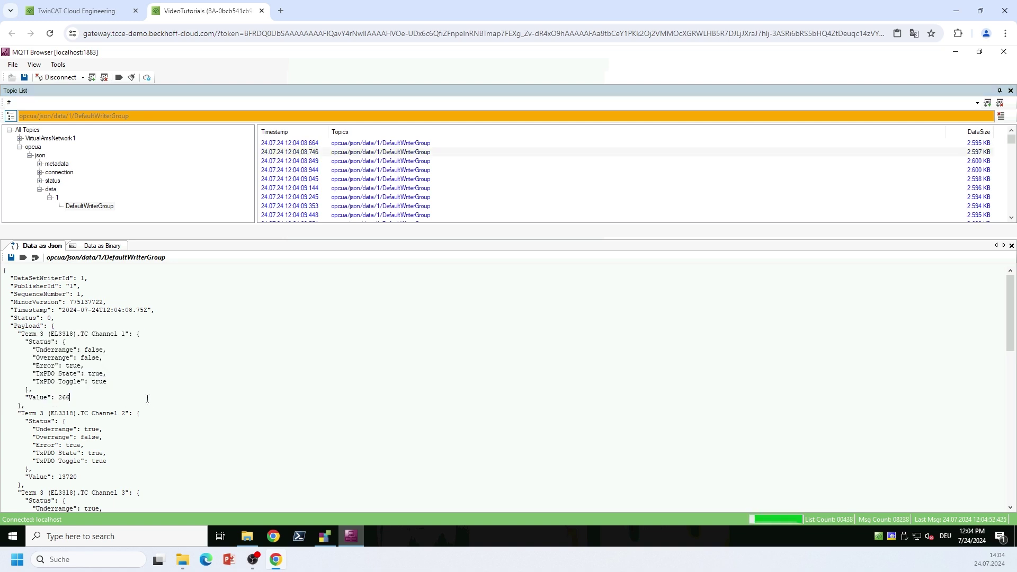